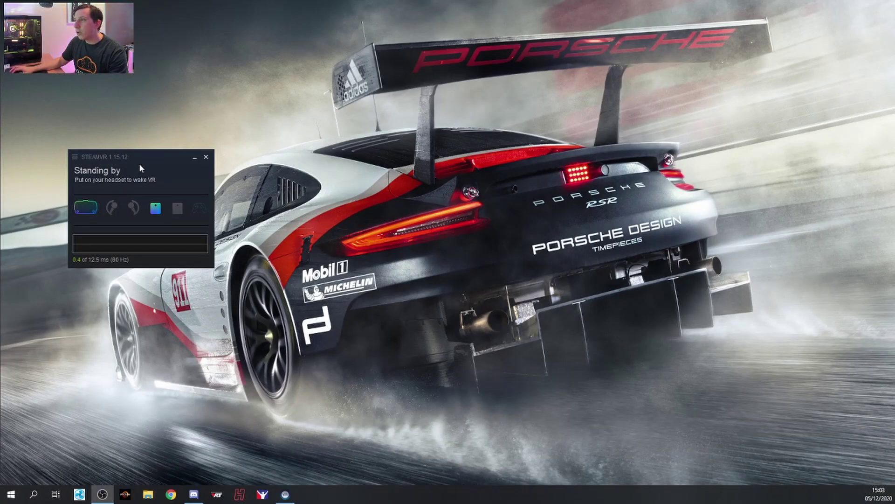
Step: Search 'sound' and open the classic Sound control panel from the Windows Sound settings page
left_click_drag(149, 158, 196, 132)
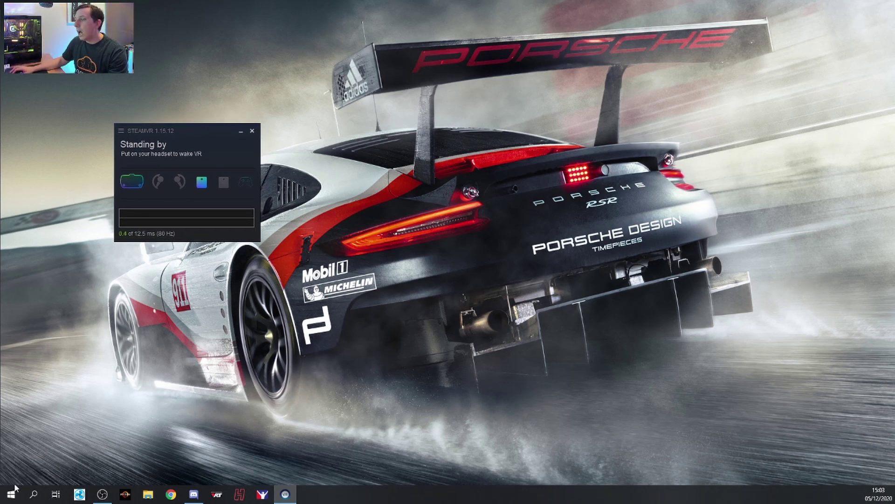
left_click(35, 497)
type("so")
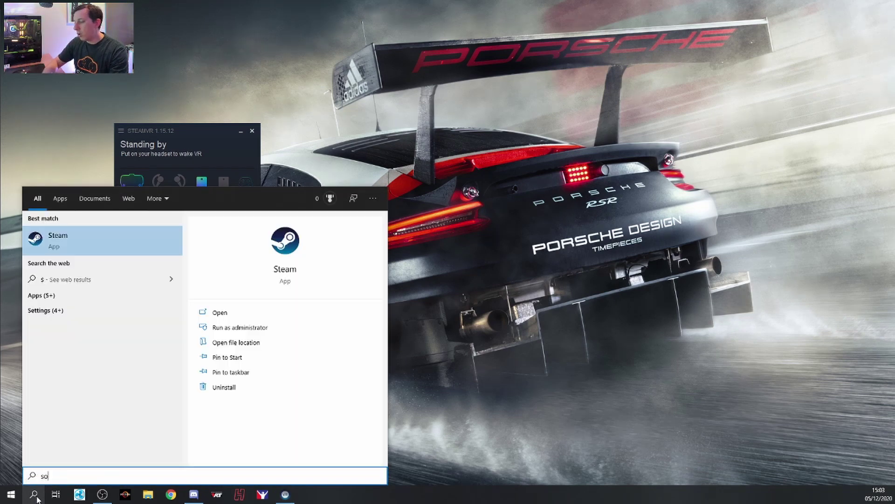
type("und")
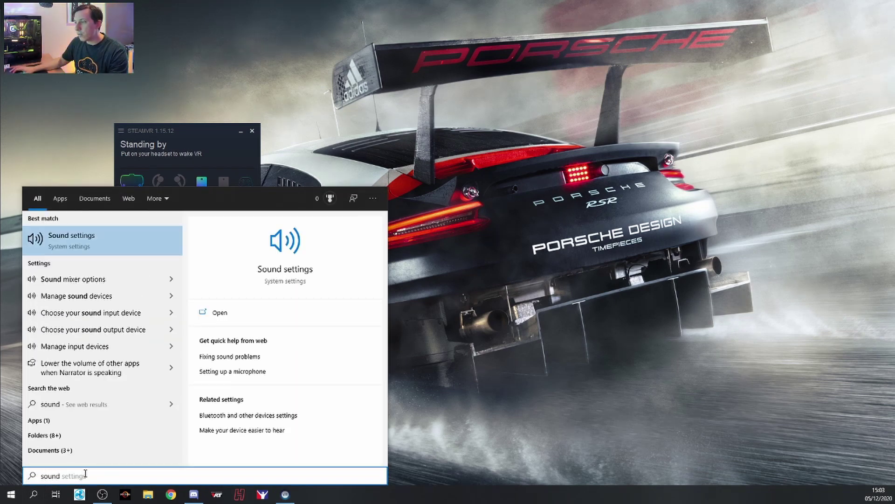
left_click(220, 313)
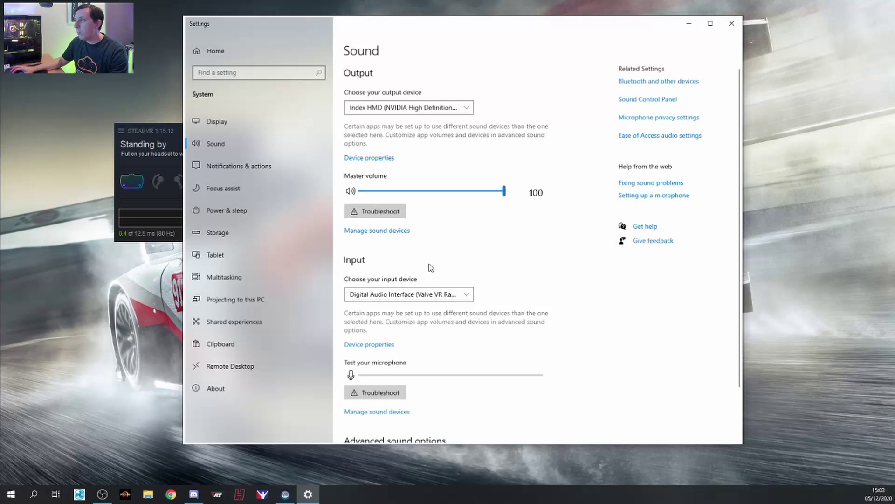
left_click(641, 99)
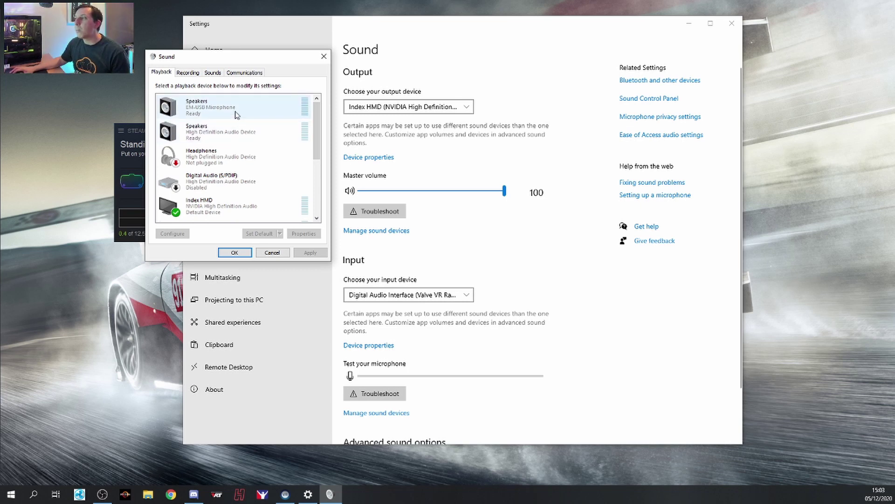
Step: Reposition the Sound dialog and select the Index HMD playback device
left_click_drag(245, 60, 262, 73)
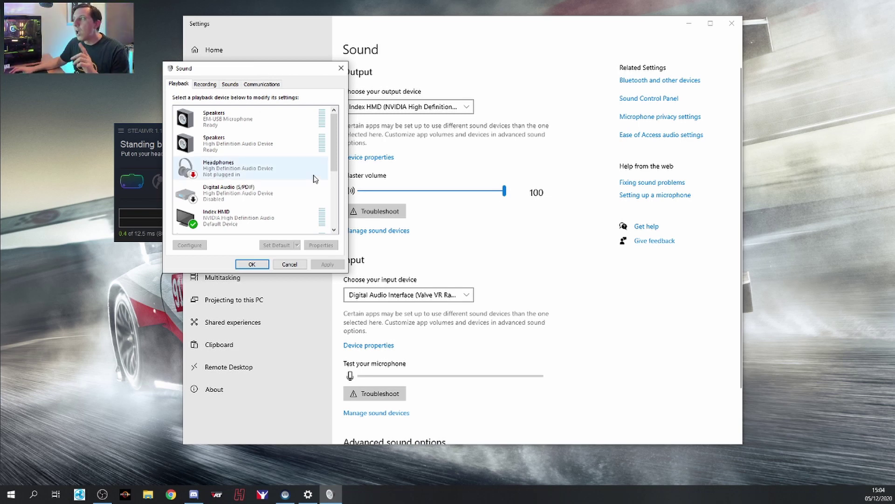
left_click_drag(334, 149, 245, 167)
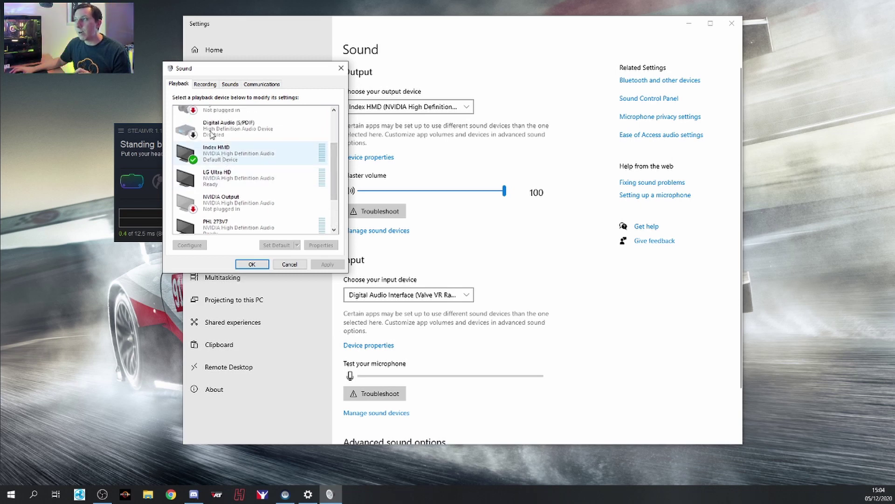
left_click(229, 163)
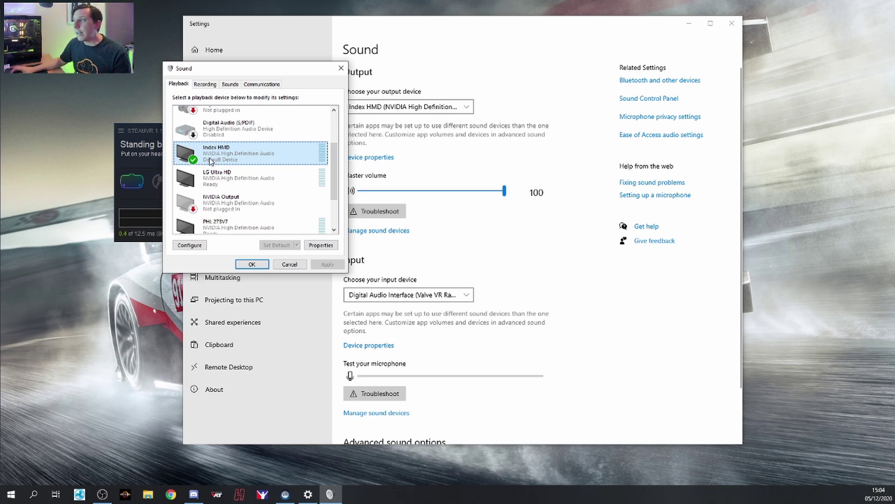
Step: Open Index HMD Properties and review its Advanced and Enhancements tabs
double_click(209, 159)
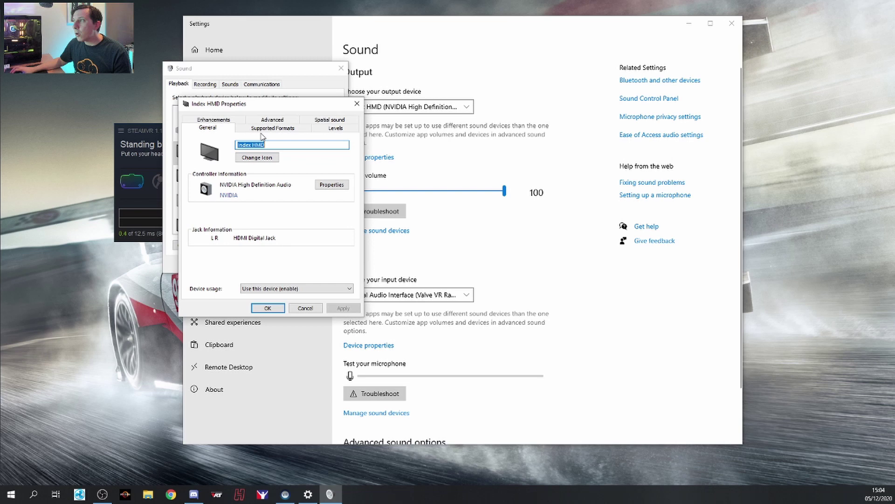
left_click(269, 120)
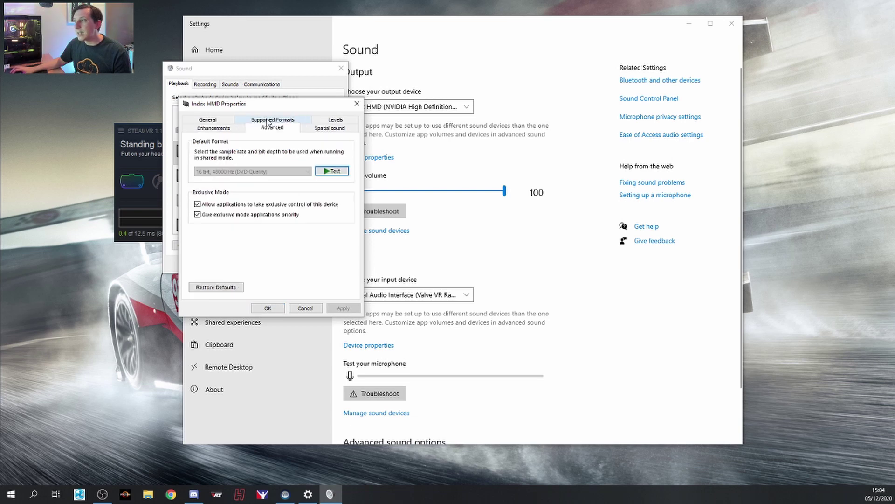
left_click(209, 129)
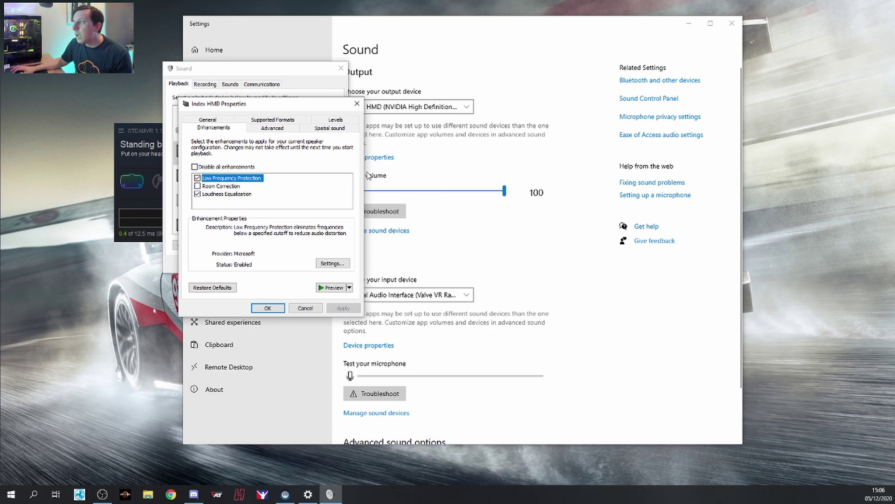
Step: Check the Index HMD spatial sound formats, leave it Off, and return to Enhancements
left_click(322, 131)
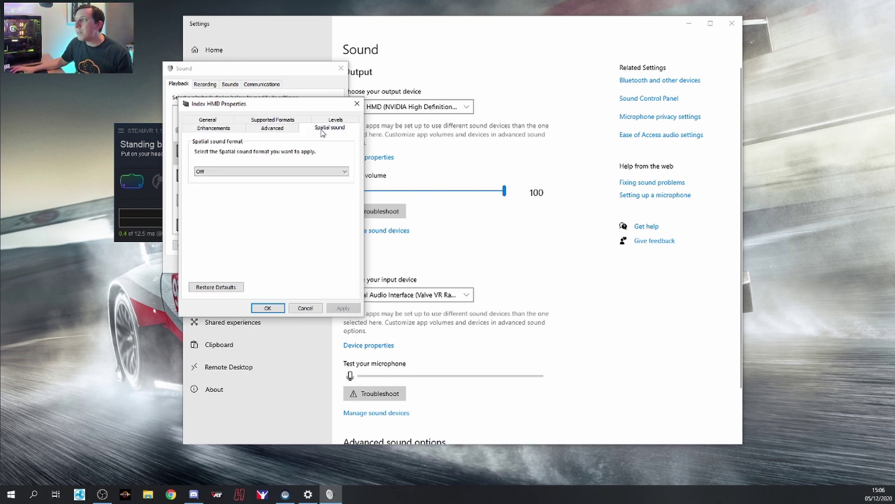
left_click(230, 172)
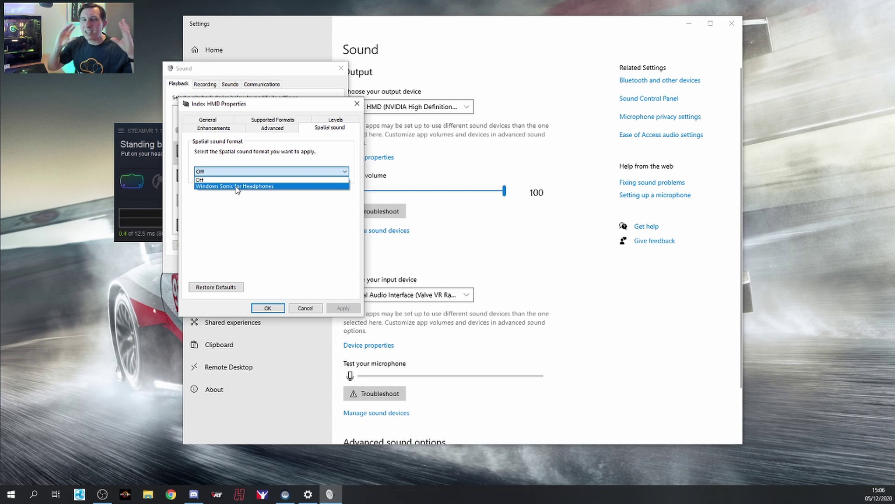
left_click(222, 129)
left_click(222, 129)
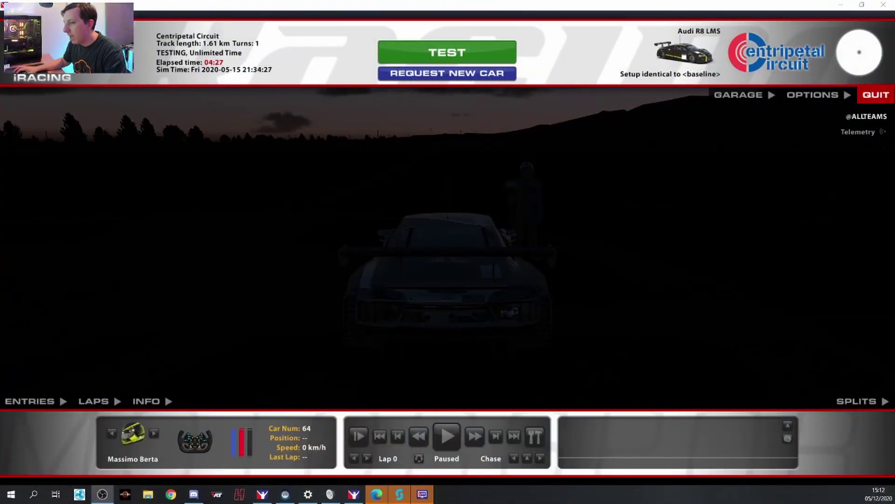
Step: Switch between the Sound dialogs and iRacing, playing and then pausing the replay
key("alt+Tab")
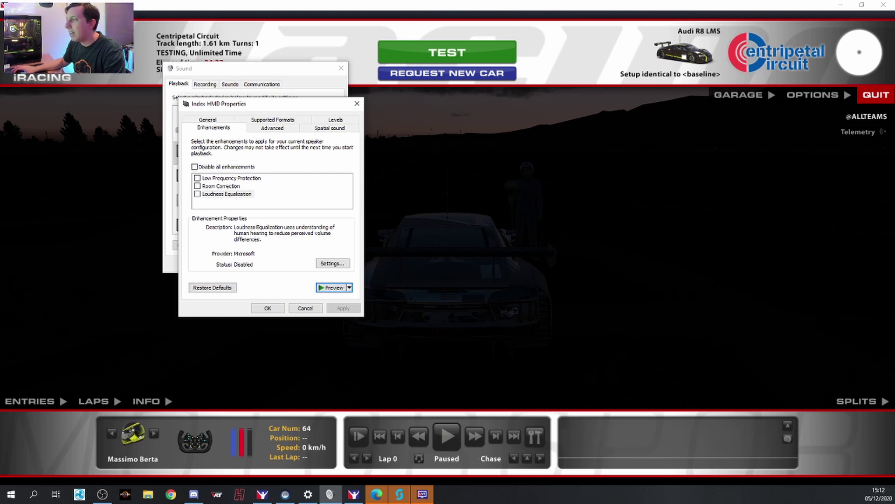
key("alt+Tab")
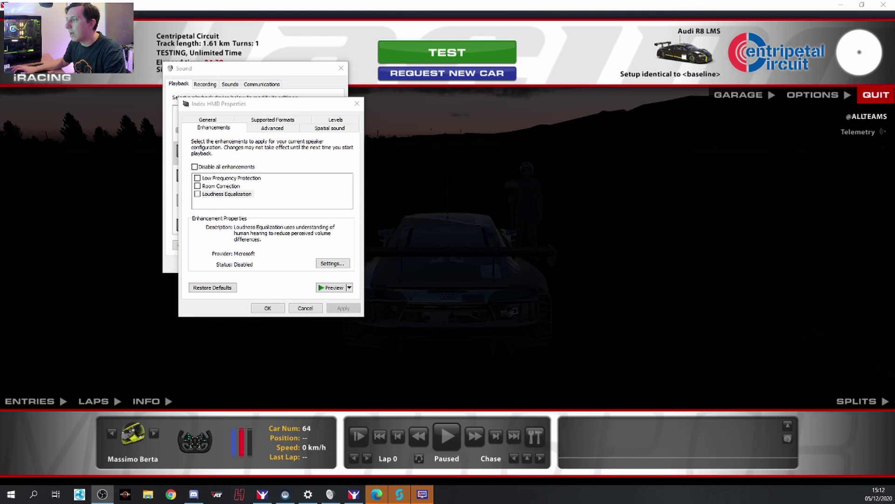
left_click(447, 436)
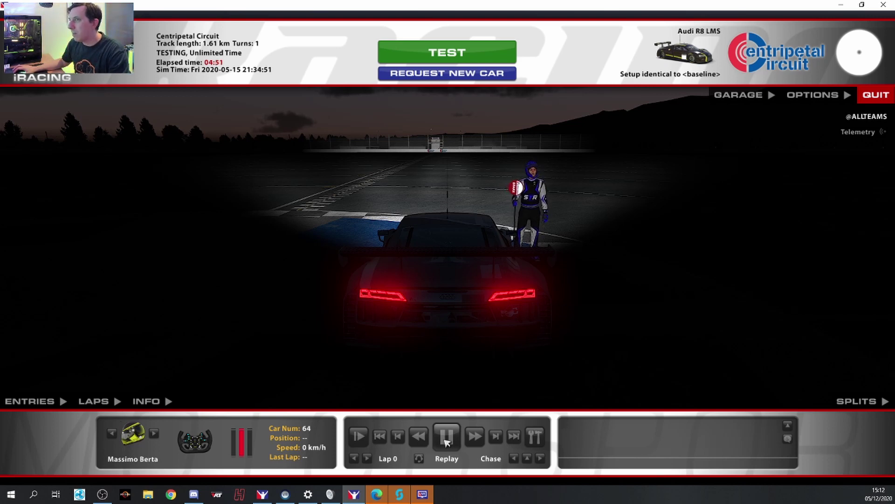
left_click(446, 439)
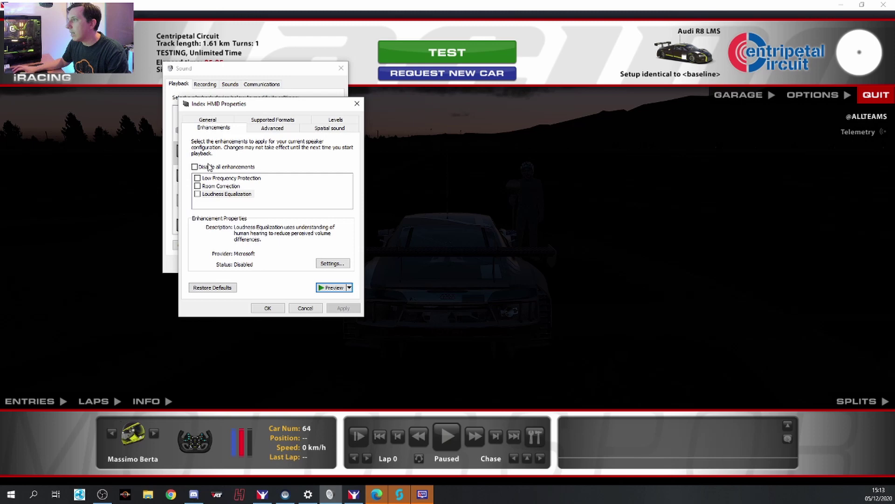
Step: Enable Low Frequency Protection and Loudness Equalization on Index HMD, apply, and close the Sound panel
left_click(198, 178)
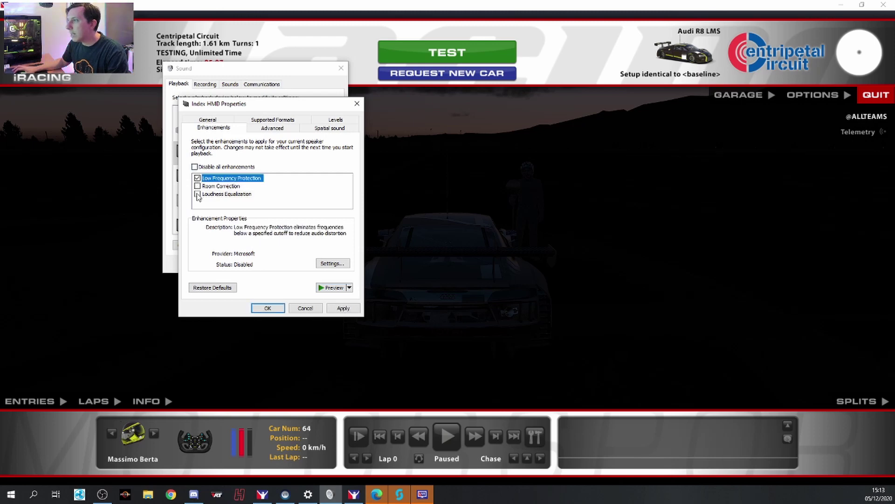
left_click(198, 194)
left_click(343, 310)
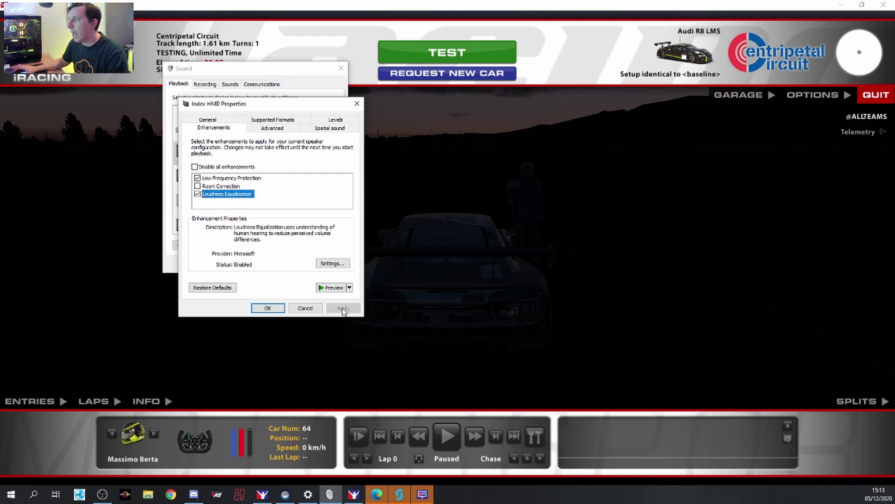
left_click(268, 308)
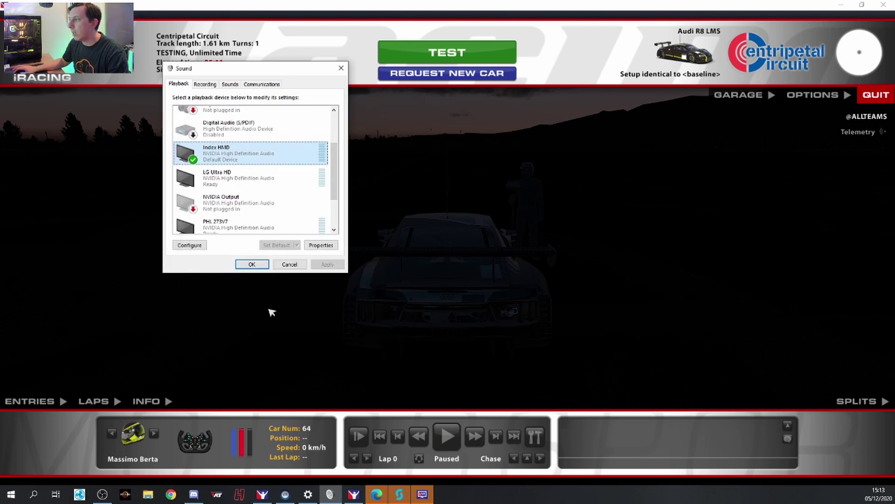
left_click(252, 264)
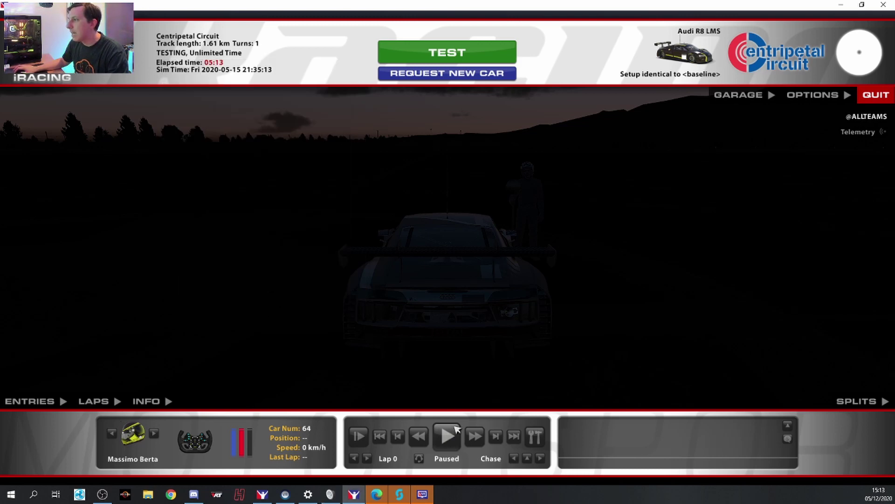
Step: Play, pause, then rewind the iRacing replay and pause it again
left_click(448, 436)
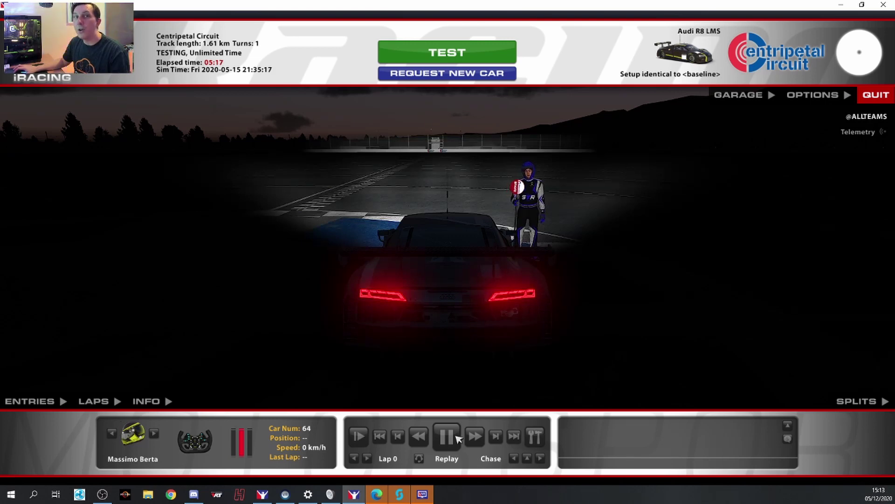
left_click(448, 436)
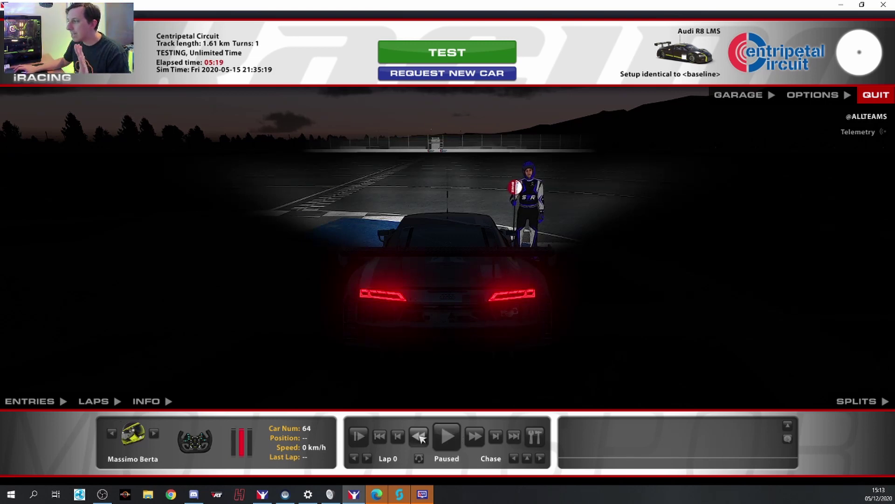
left_click(419, 436)
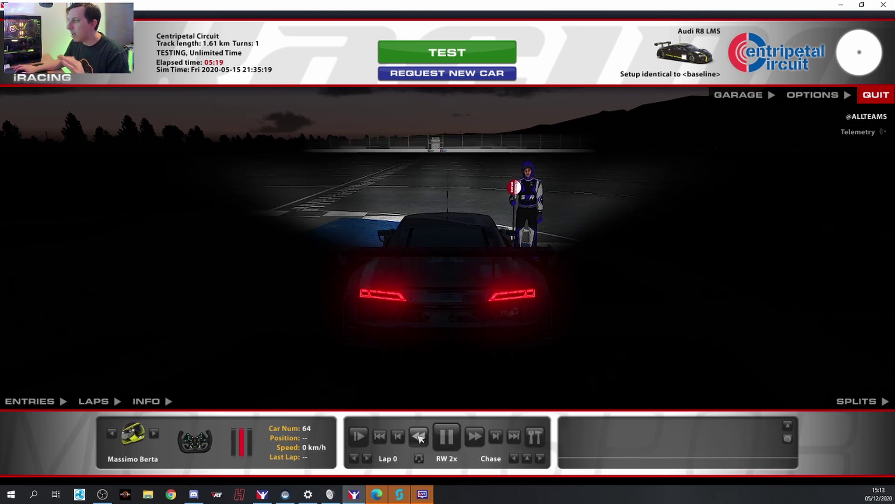
left_click(446, 438)
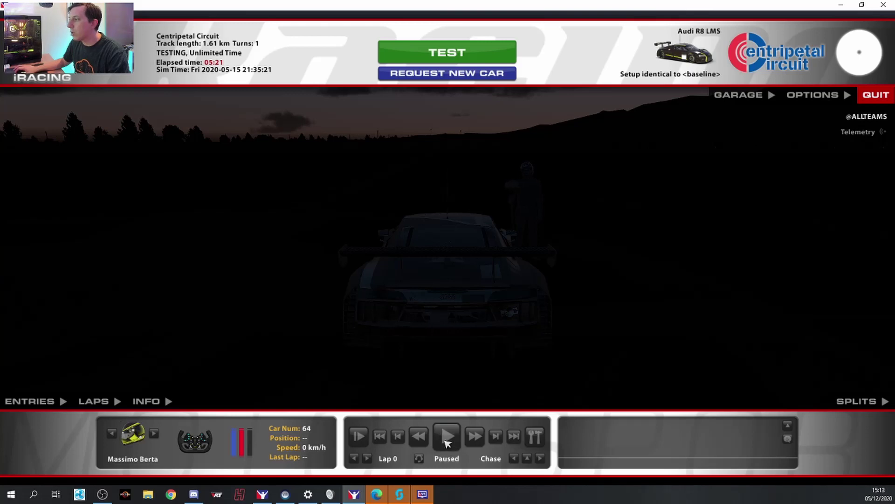
Step: Set iRacing's simulation sound device to XAudio2: System Default and resume the replay
left_click(799, 99)
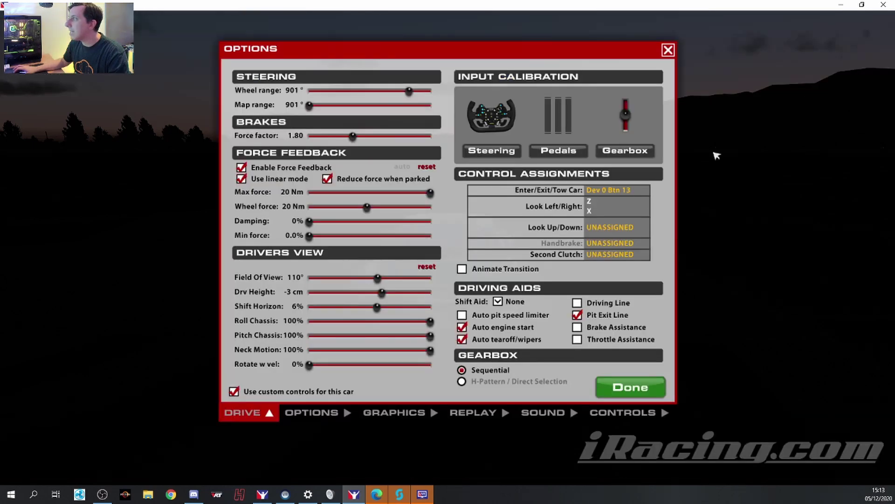
left_click(540, 413)
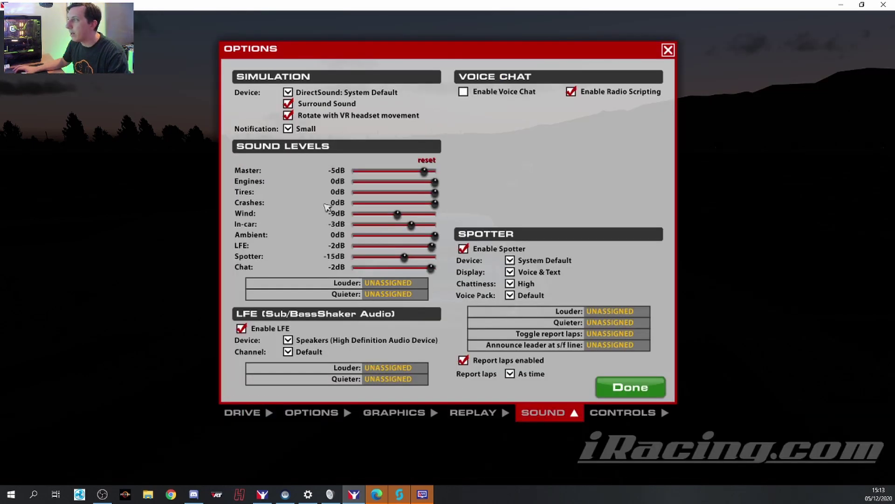
left_click(287, 94)
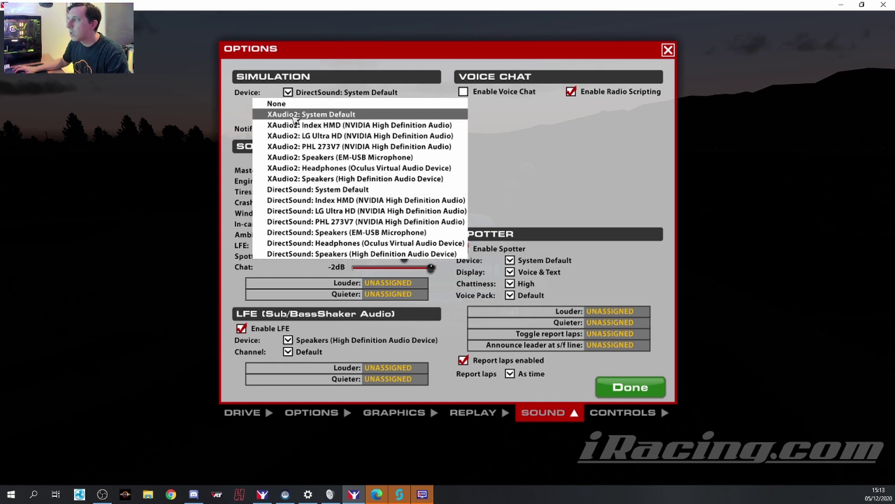
left_click(293, 118)
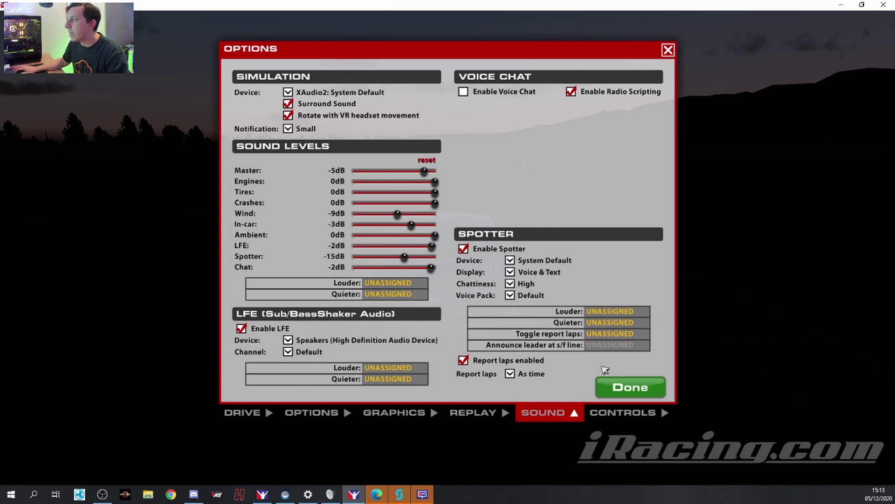
left_click(625, 390)
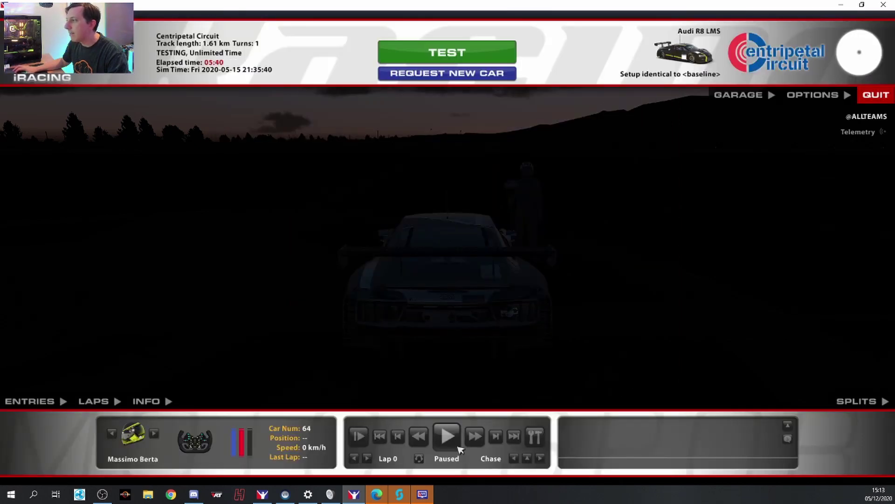
left_click(448, 437)
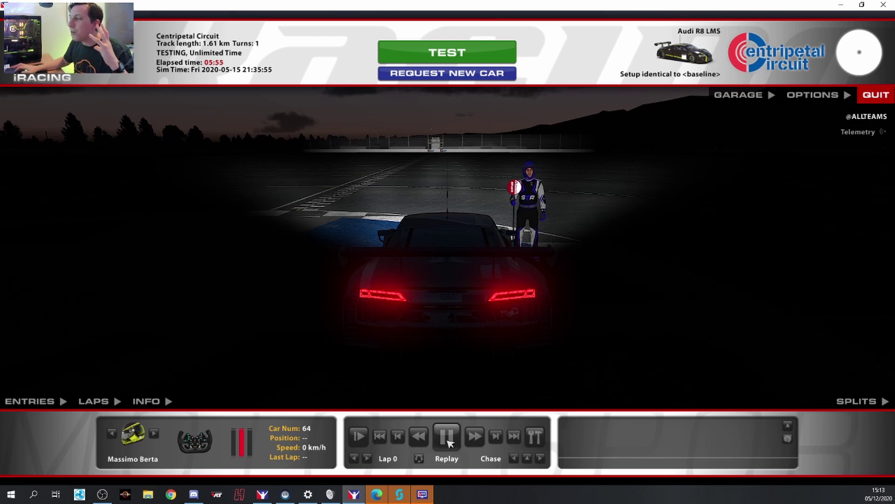
Step: Pause the replay, rewind it at 4x, and pause again
left_click(448, 438)
left_click(419, 437)
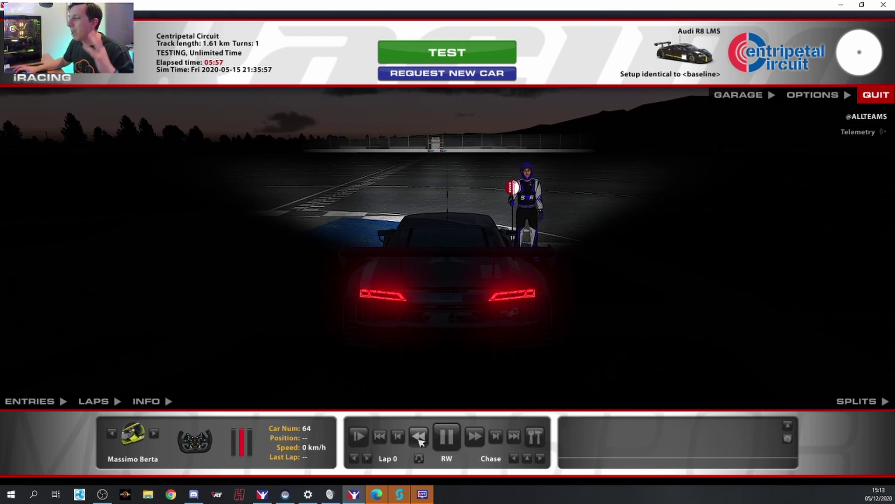
left_click(419, 437)
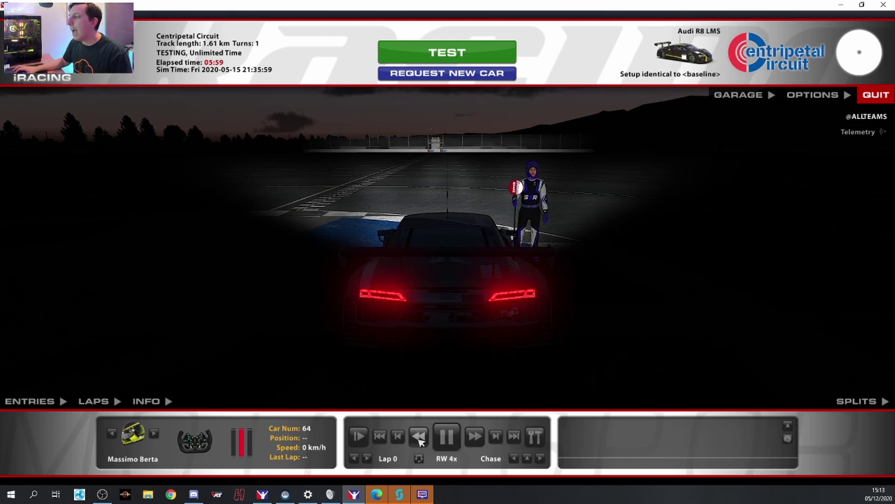
left_click(449, 441)
Step: Switch iRacing's simulation sound device to DirectSound: System Default
left_click(795, 96)
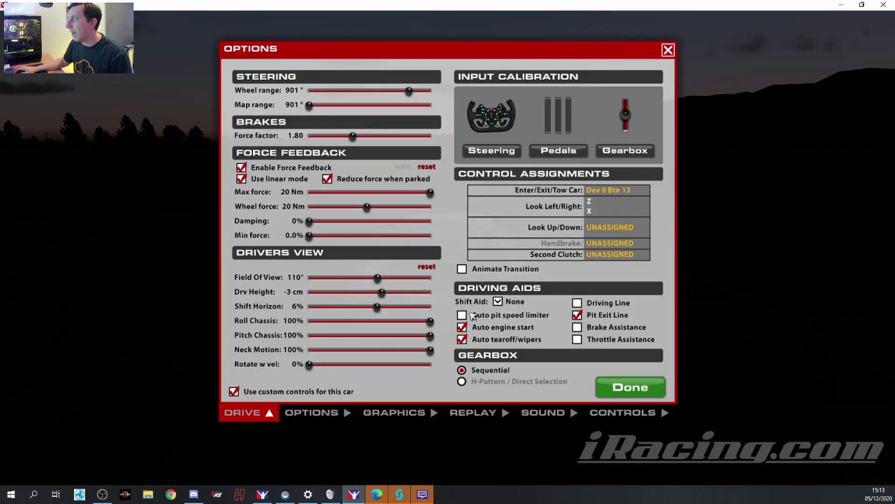
left_click(539, 414)
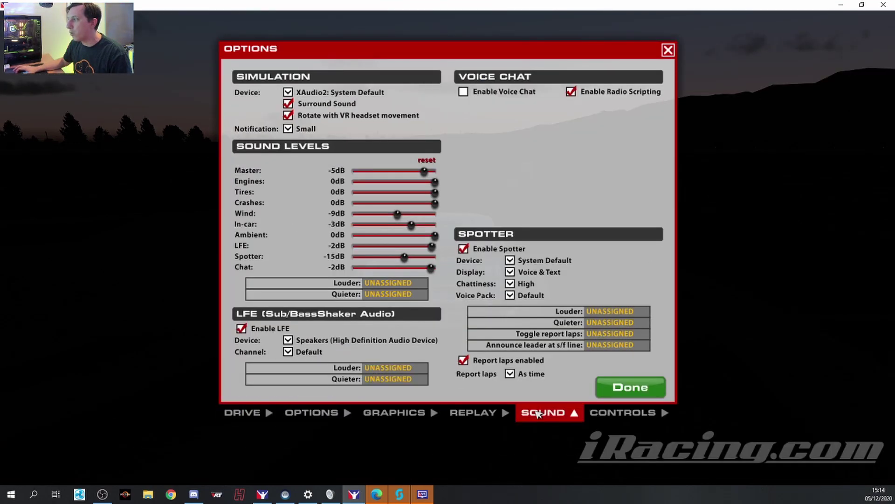
left_click(288, 93)
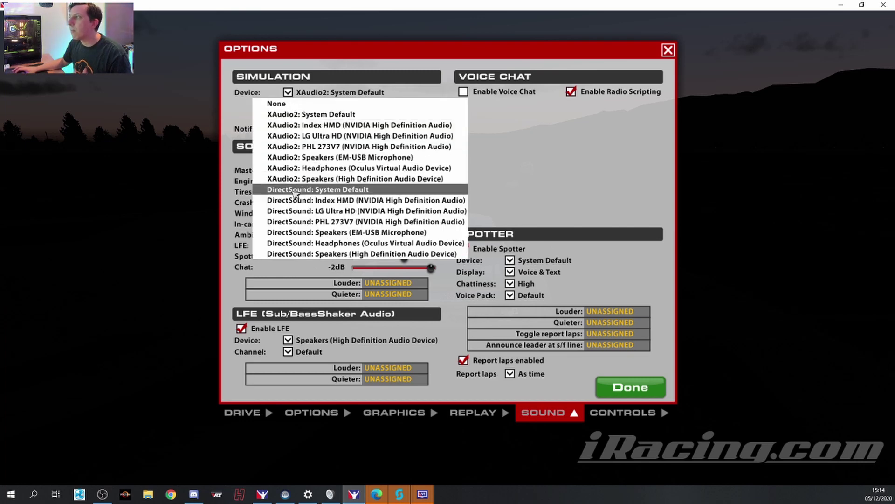
left_click(295, 193)
left_click(640, 395)
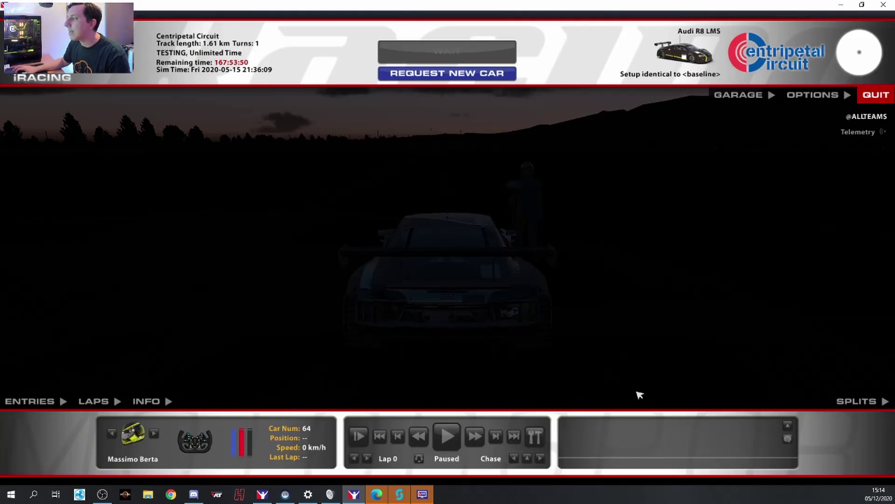
Step: Set the simulation sound device back to XAudio2: System Default
left_click(806, 98)
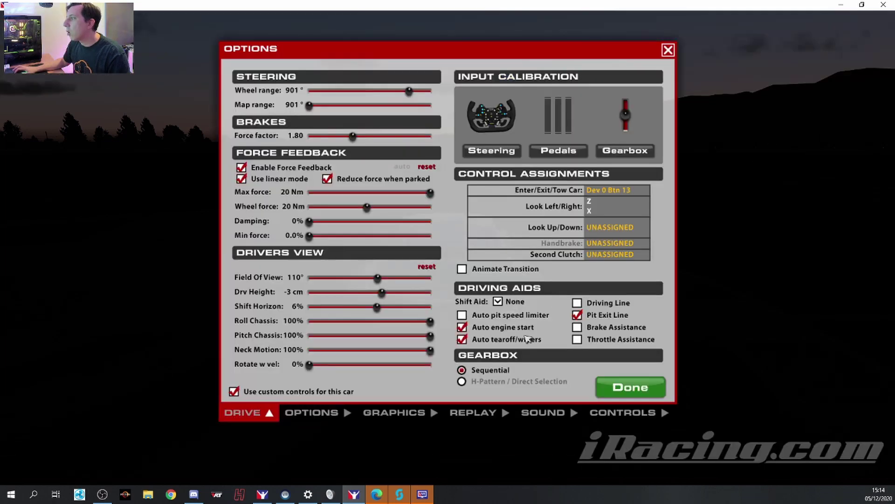
left_click(544, 412)
left_click(286, 93)
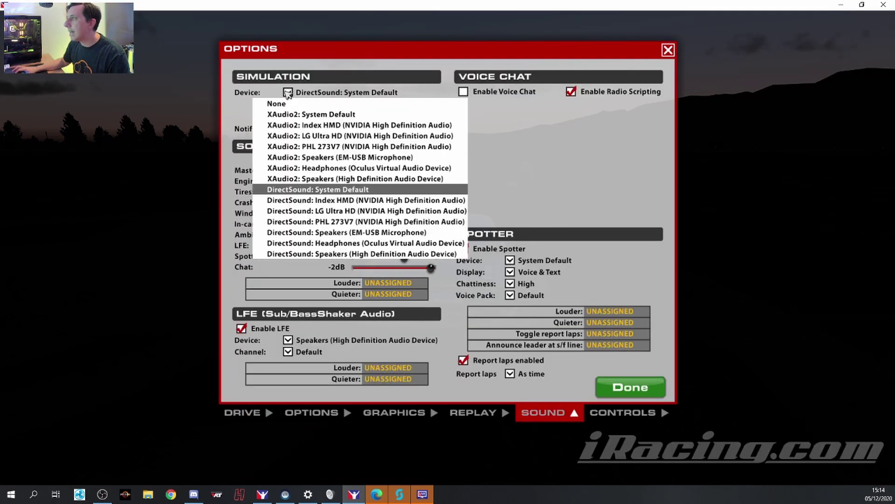
left_click(292, 113)
left_click(626, 384)
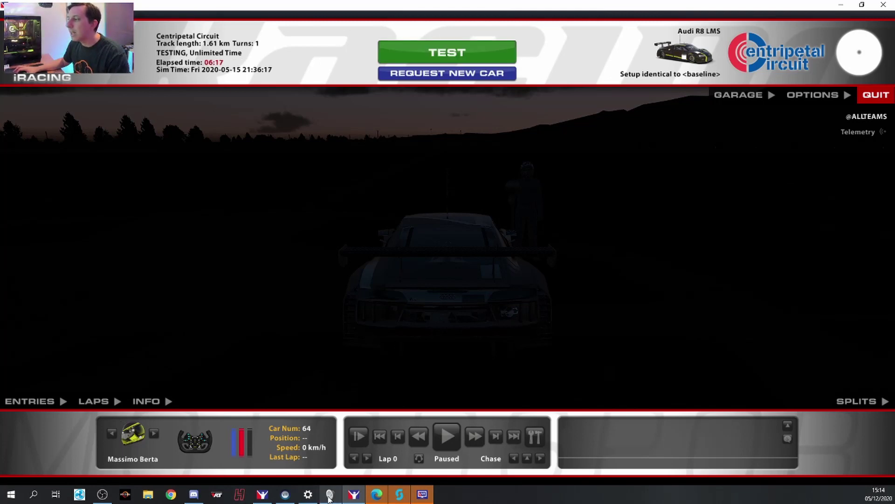
mouse_move(329, 497)
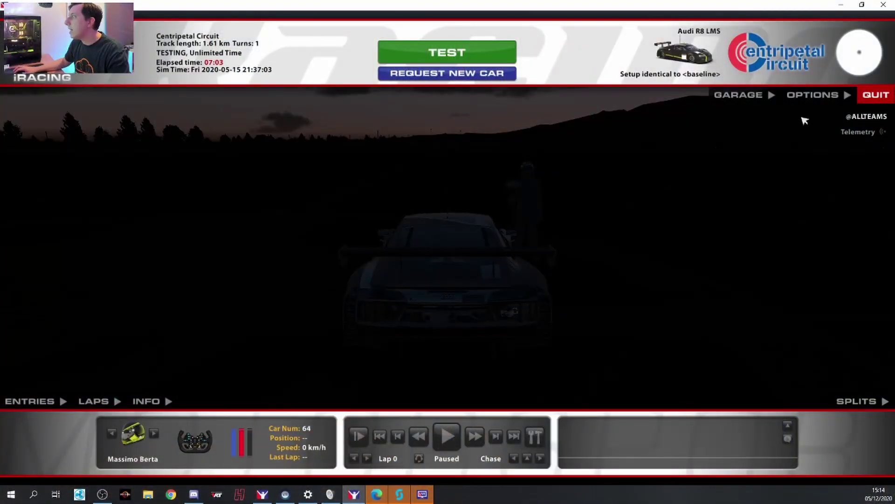
Step: Open iRacing's sound options to confirm XAudio2: System Default with Master at -5dB
left_click(806, 98)
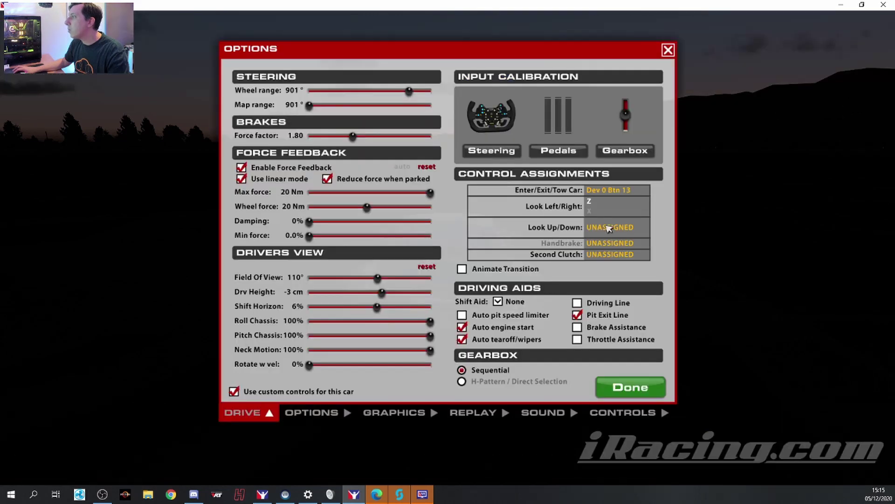
left_click(540, 413)
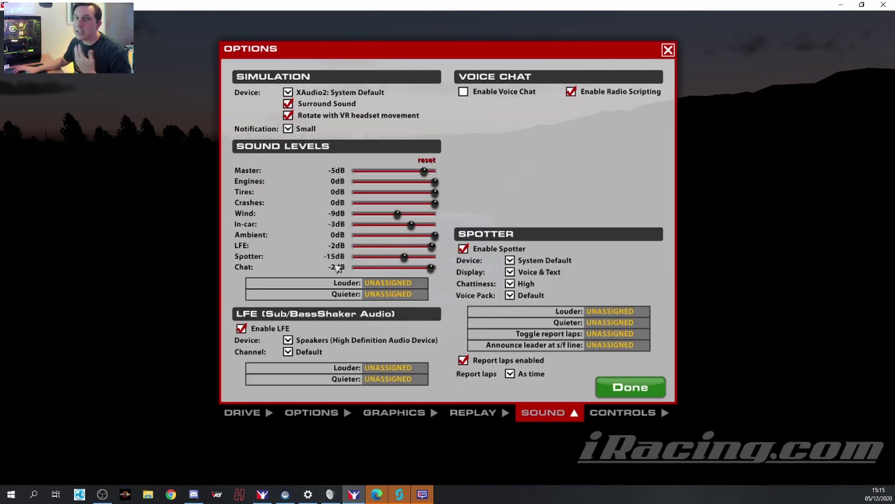